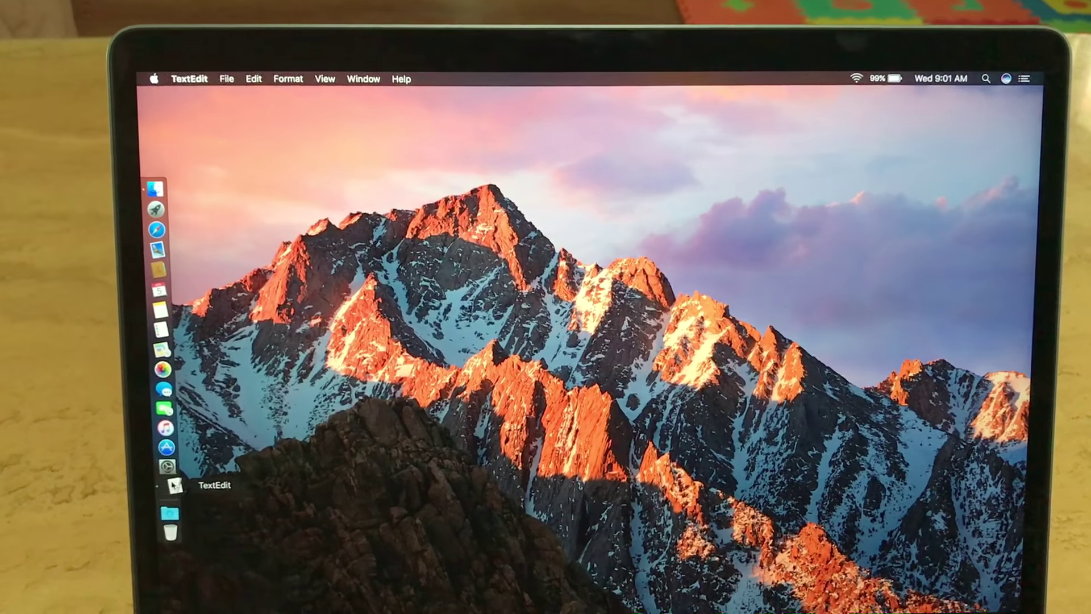
Start a new blank TextEdit document, type a few test letters, then erase them.
click(171, 485)
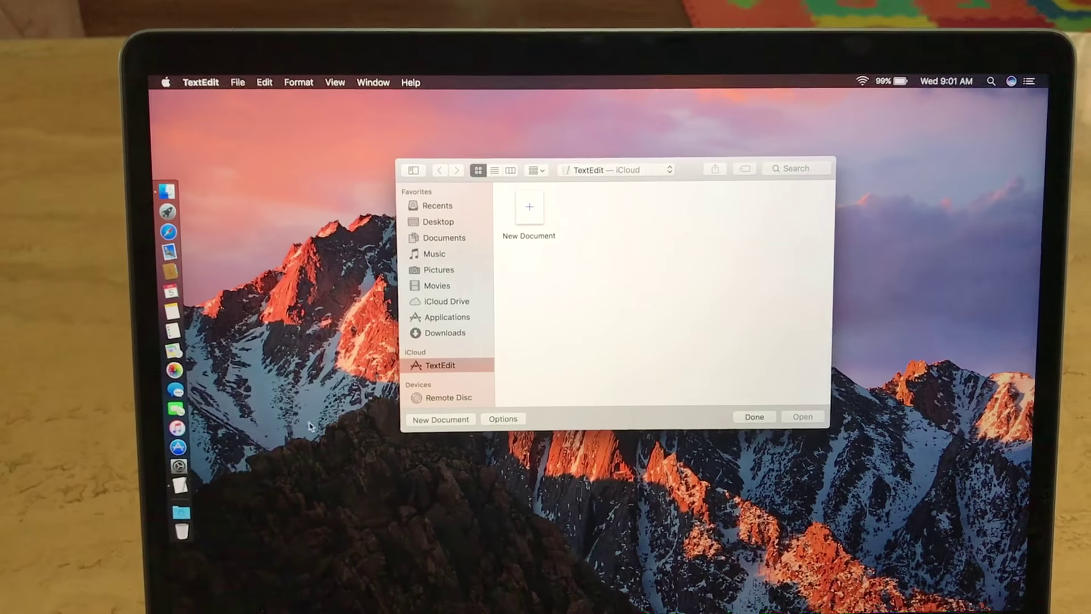
click(444, 421)
text(hfhhfhfhkhj)
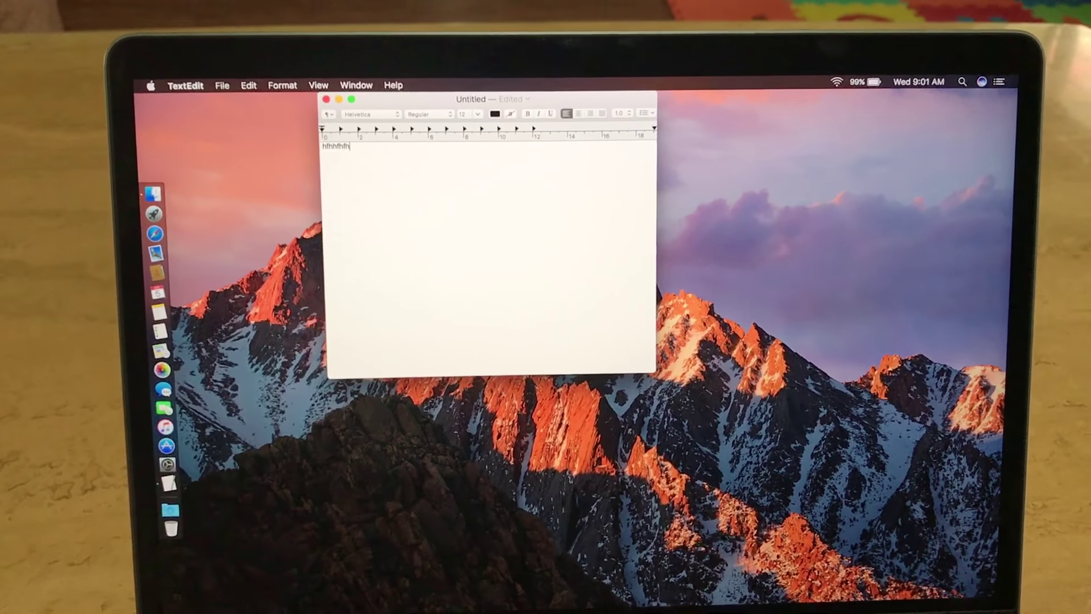
text(gjghghg)
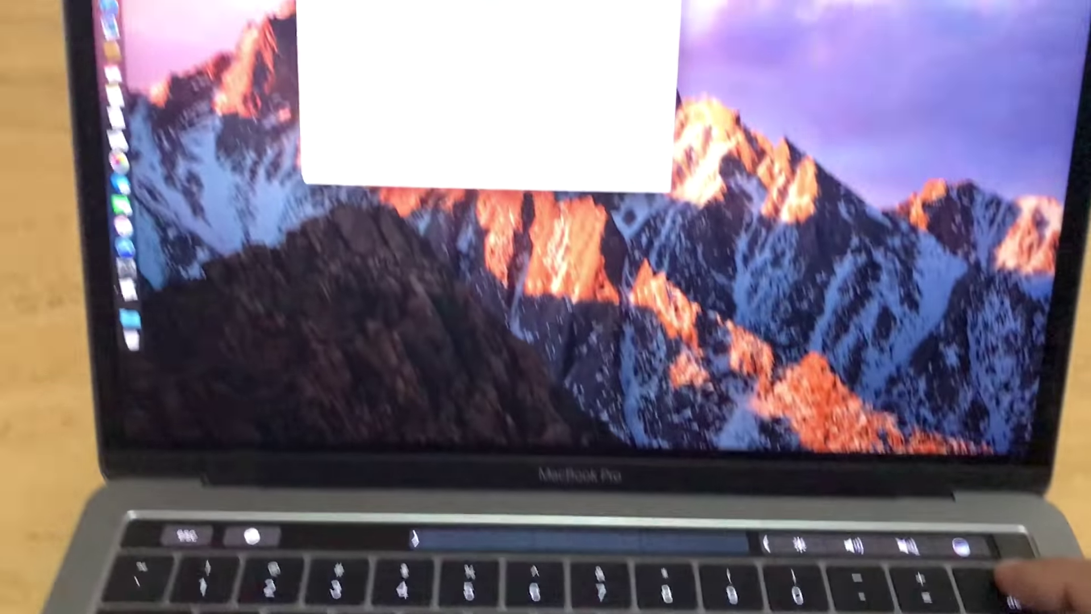
key(BackSpace)
key(BackSpace)
key(BackSpace)
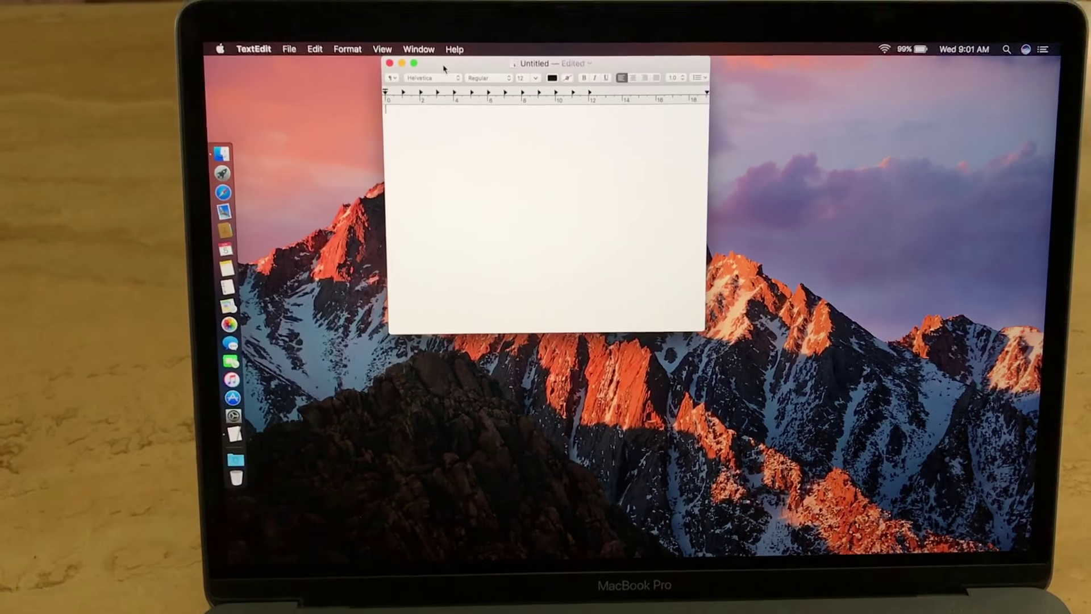
Move the window lower and press the faulty key, adding stray 'aaqaza' characters and toggling Dashboard.
drag(442, 67, 467, 181)
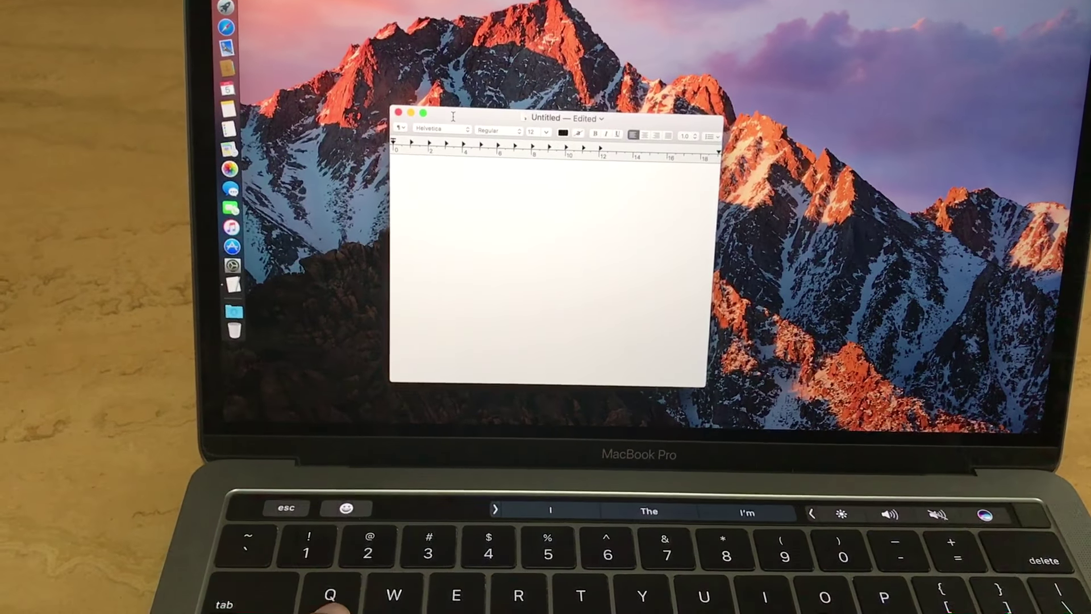
text(a)
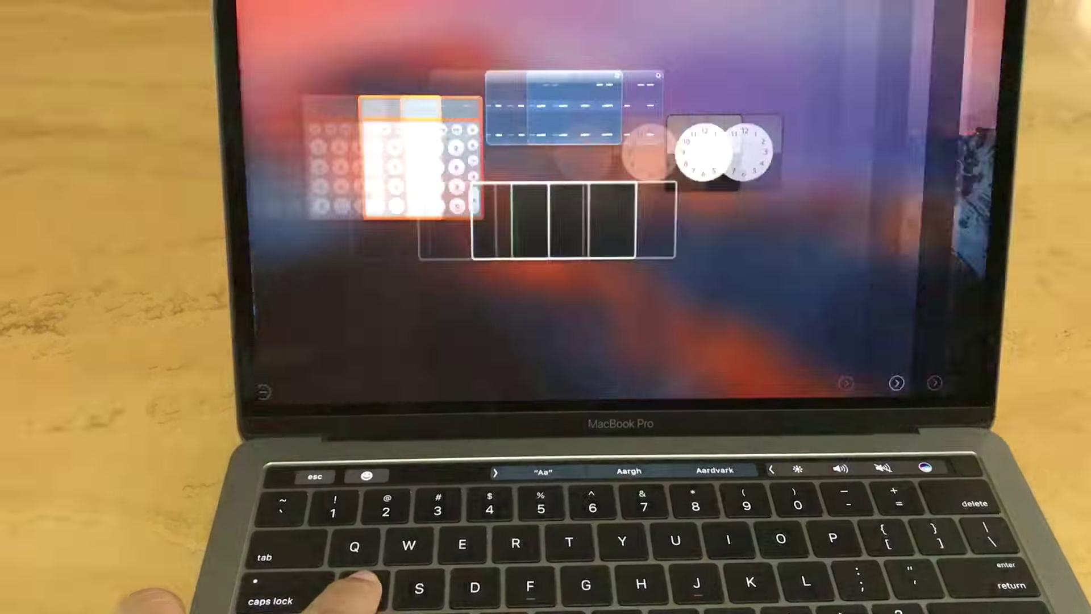
text(aqaza)
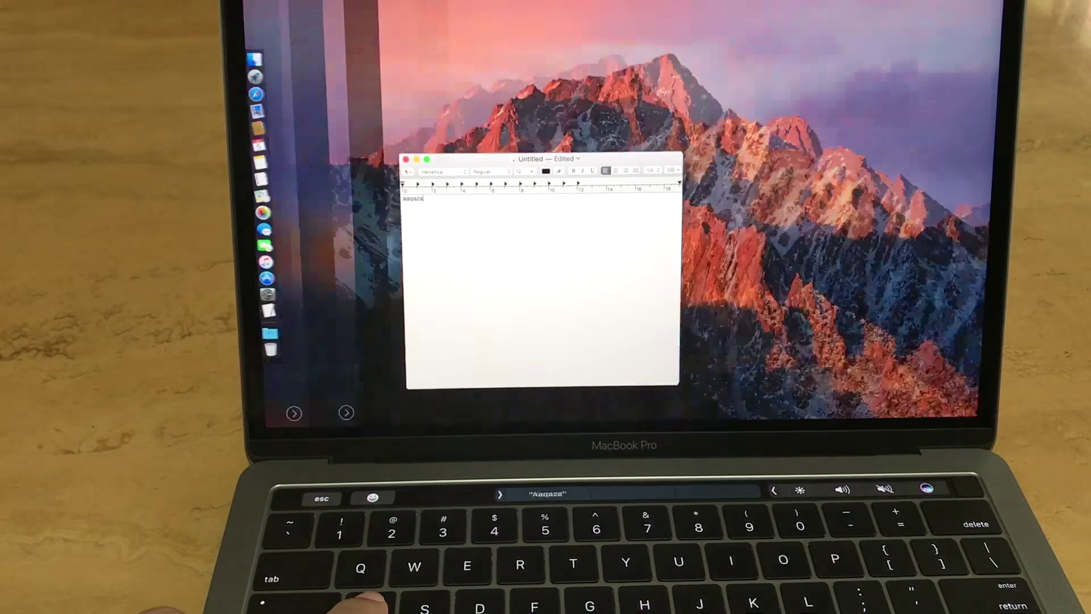
key(F12)
key(F12)
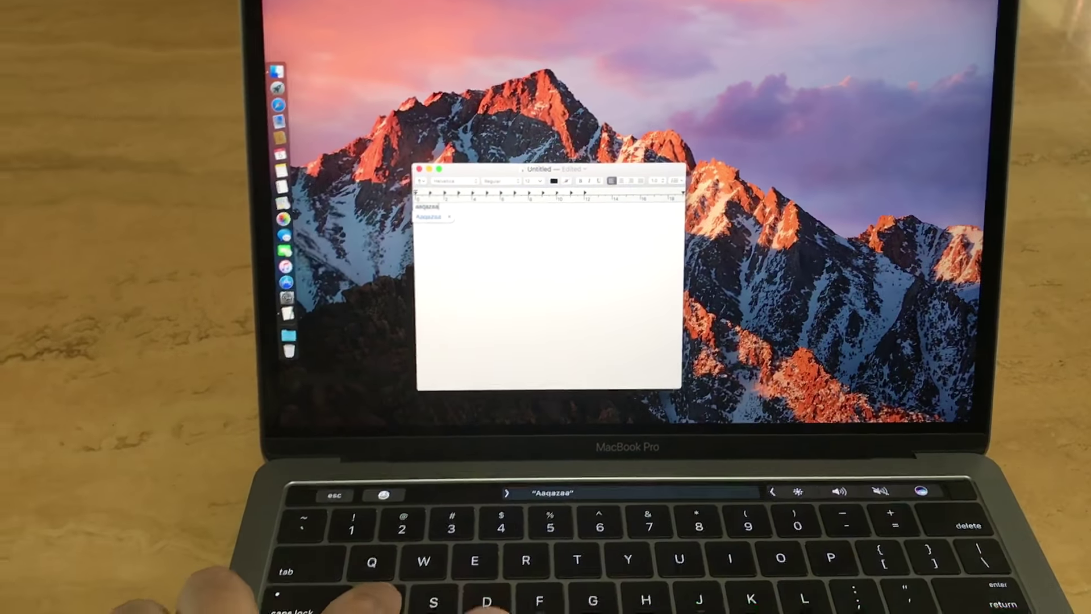
text(a)
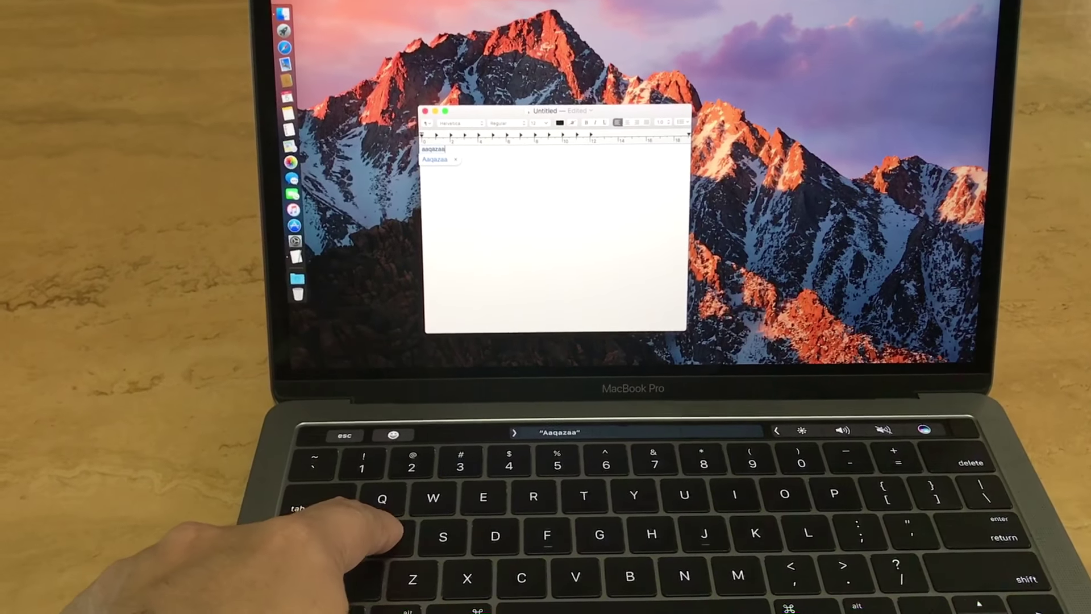
key(F12)
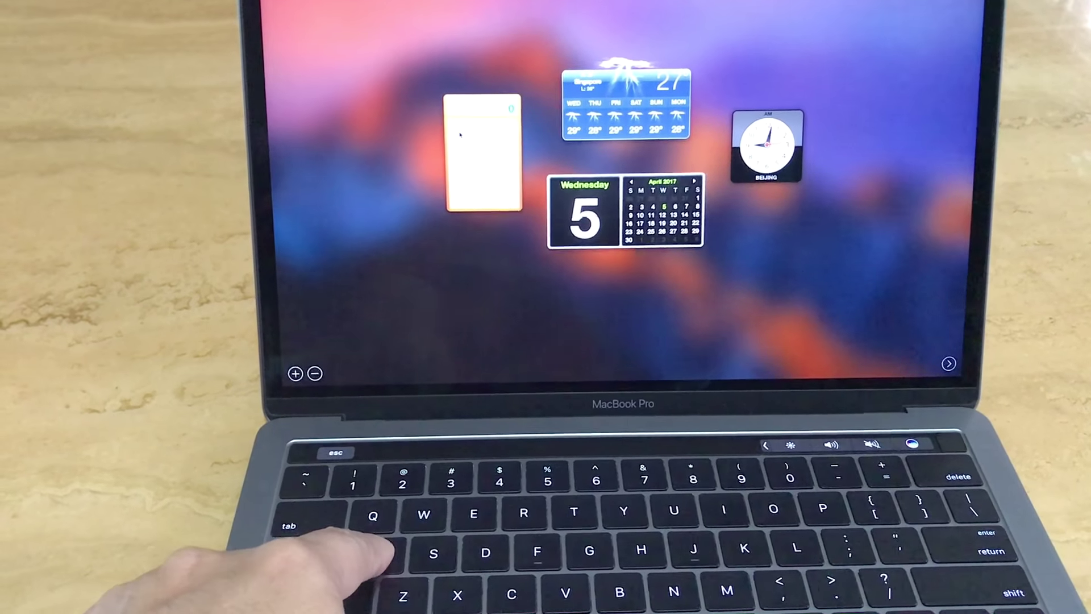
text(a)
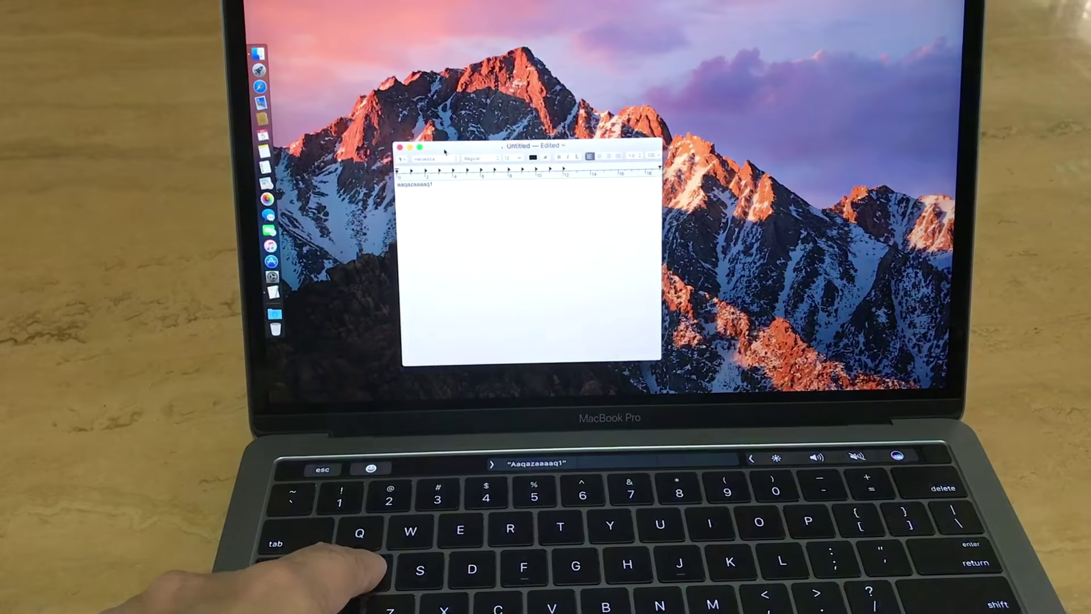
text(aqaza)
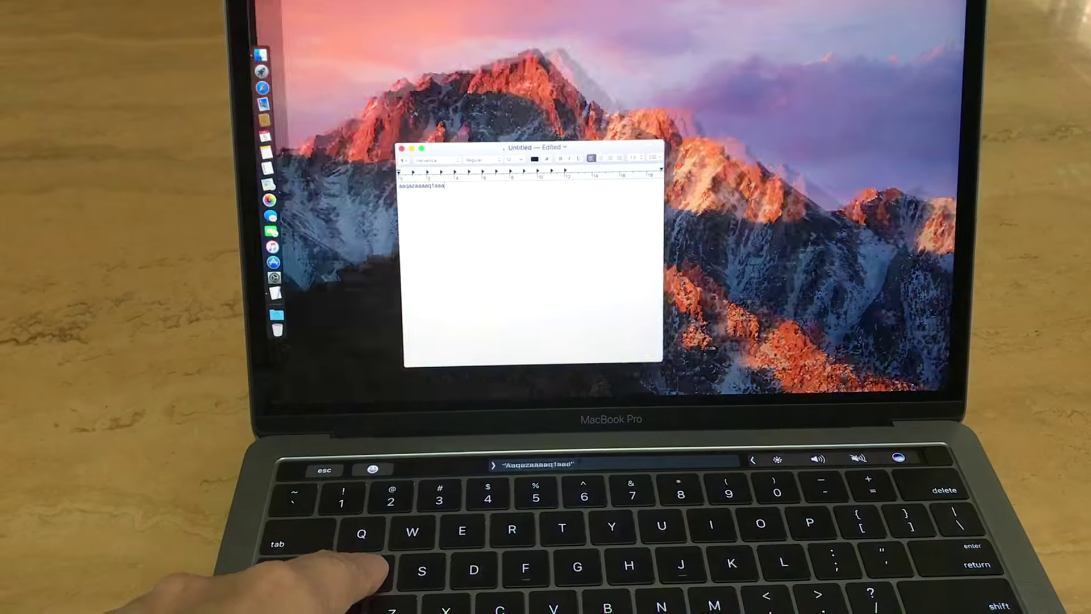
text(aa)
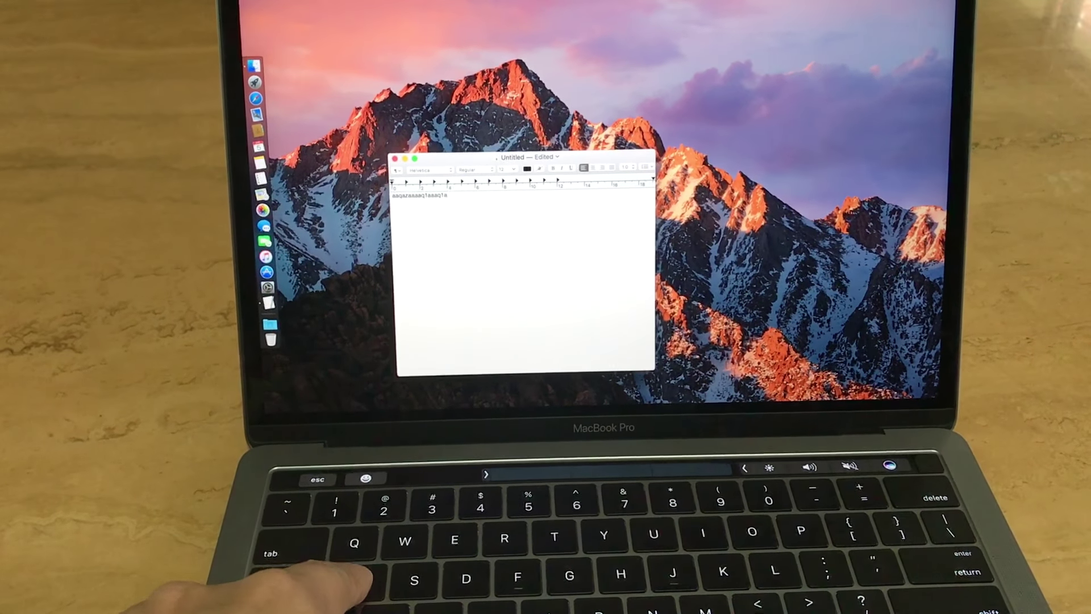
text(a)
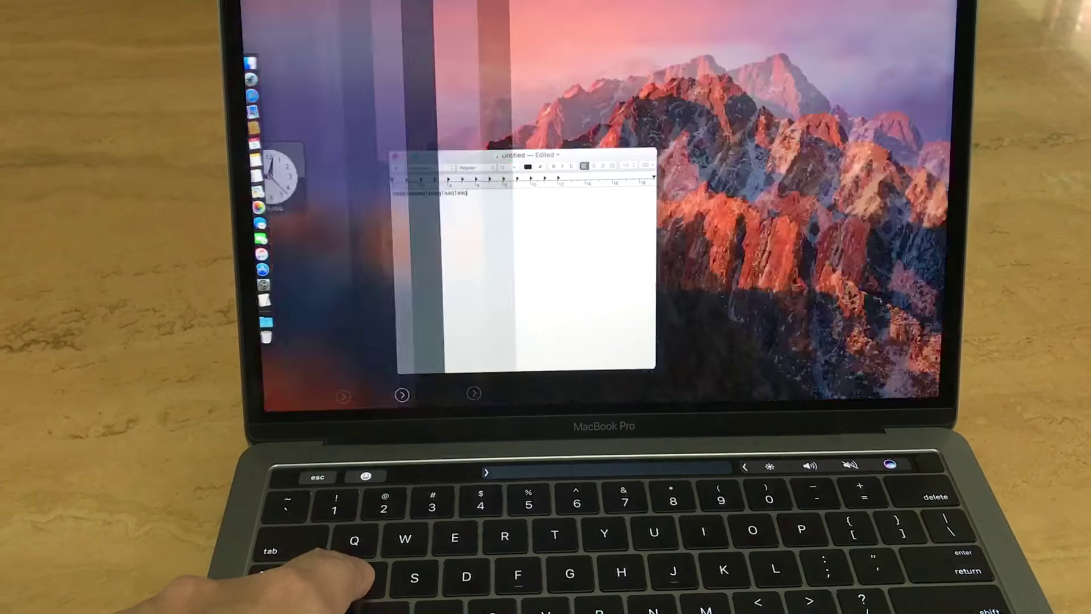
text(q1a)
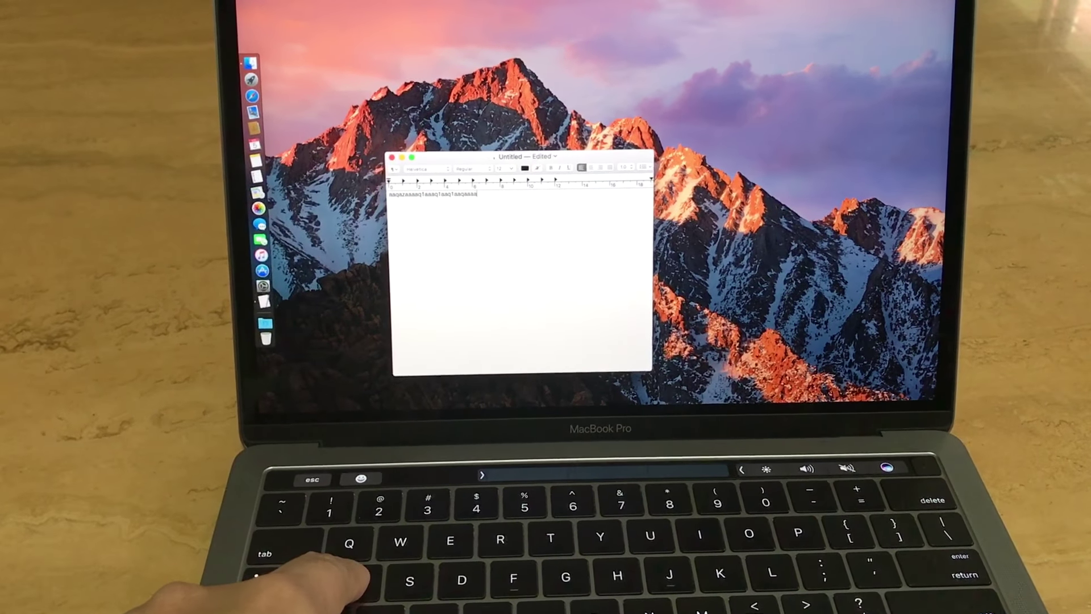
key(F12)
key(F12)
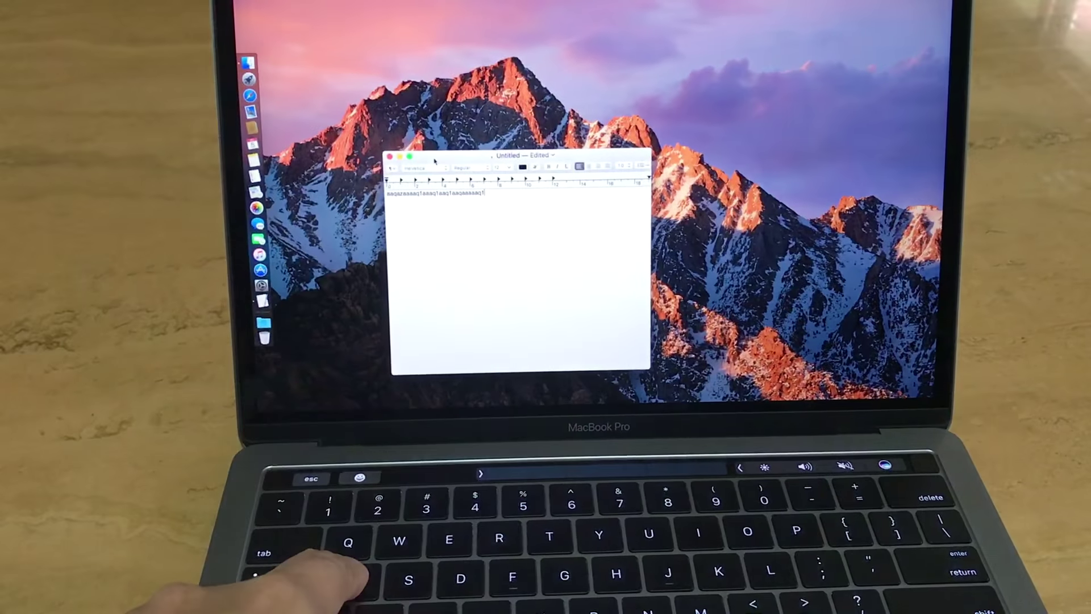
key(F12)
key(F12)
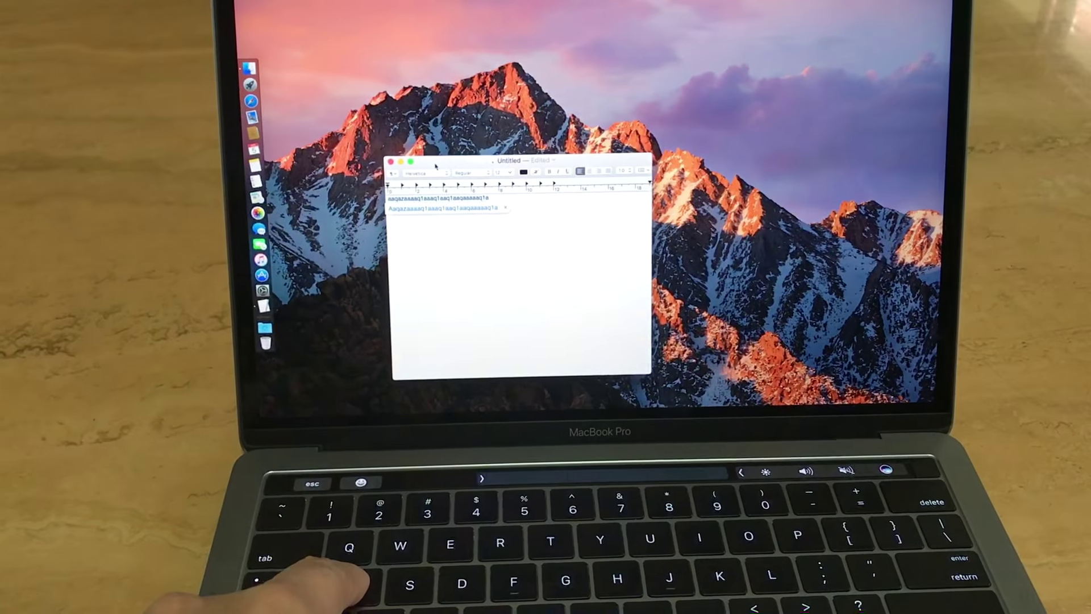
key(F12)
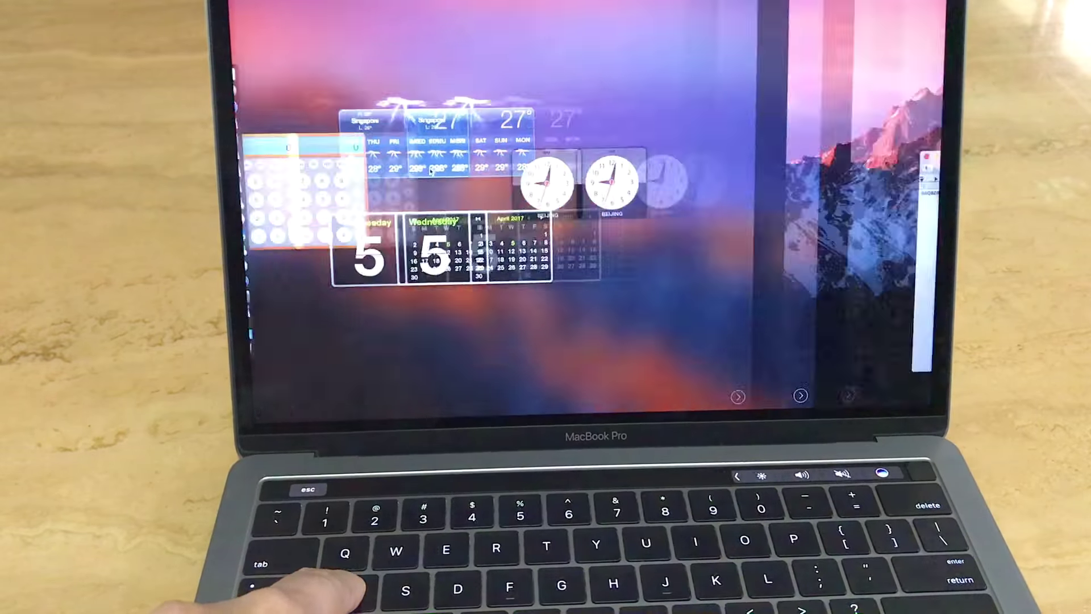
key(F12)
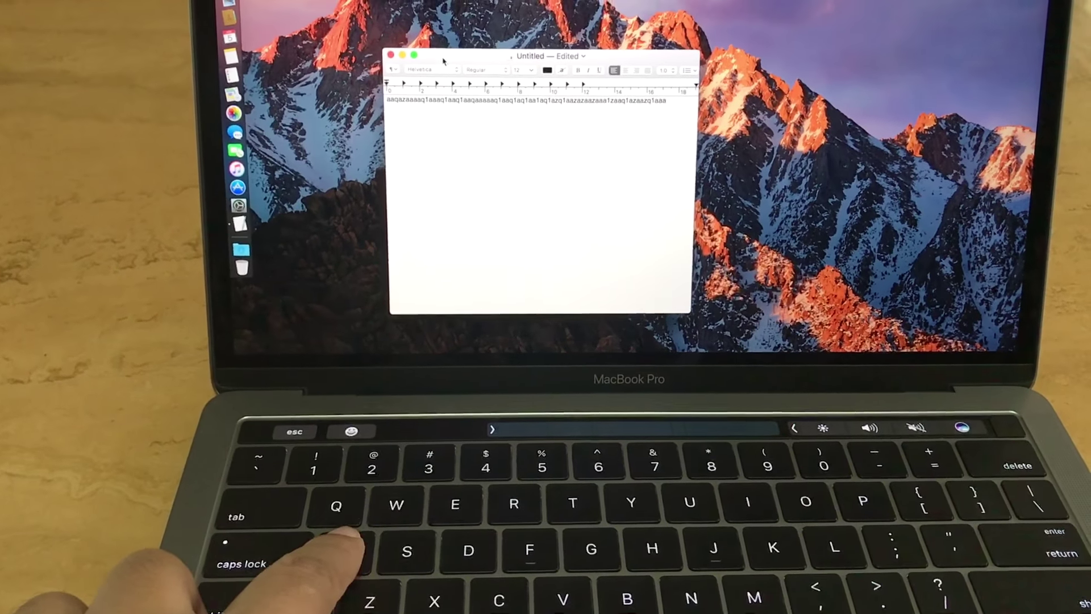
text(a)
text(aqz1aa)
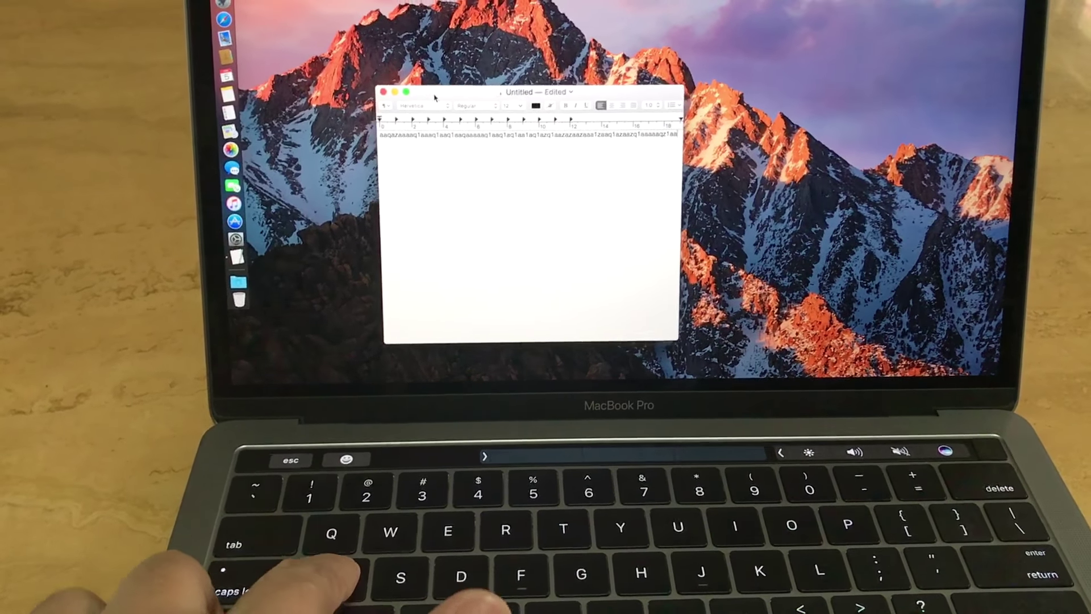
Switch between the document and Dashboard, bringing up the accent popup for 'a', ending on Dashboard.
key(super+h)
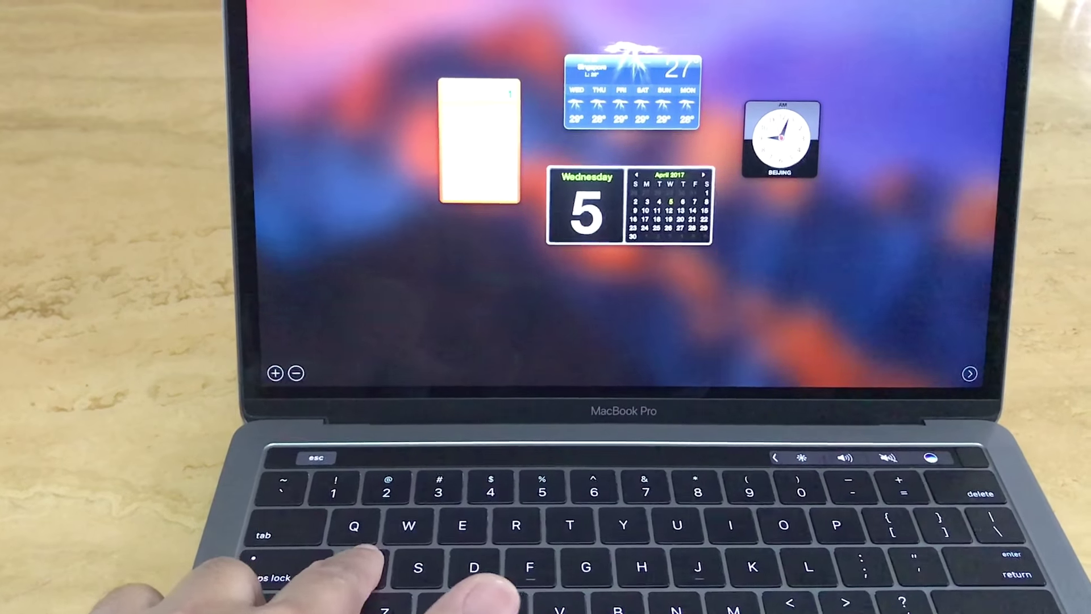
key(ctrl+Right)
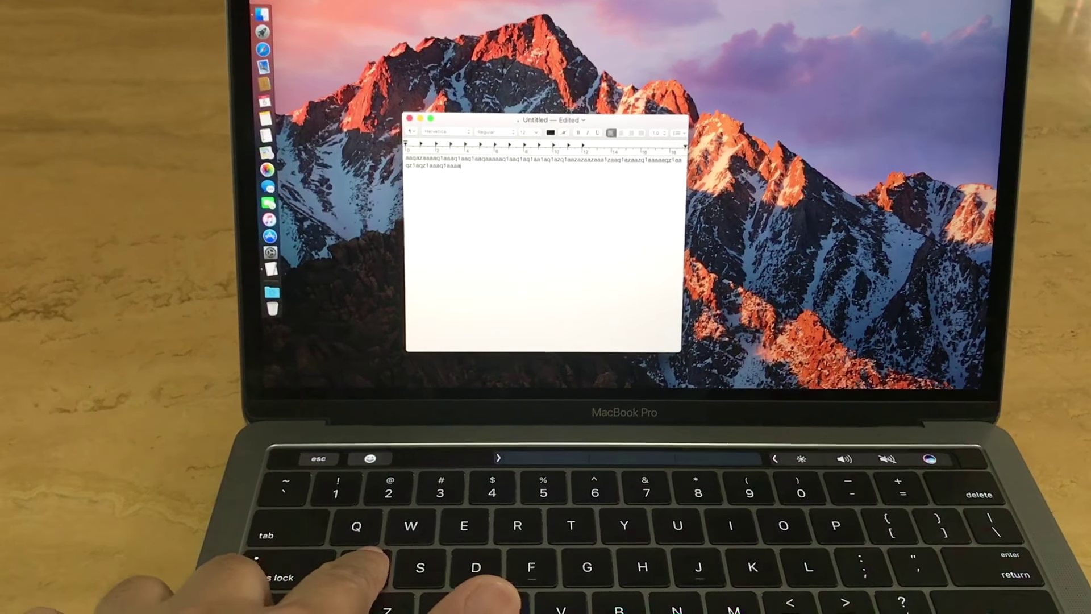
key(ctrl+Left)
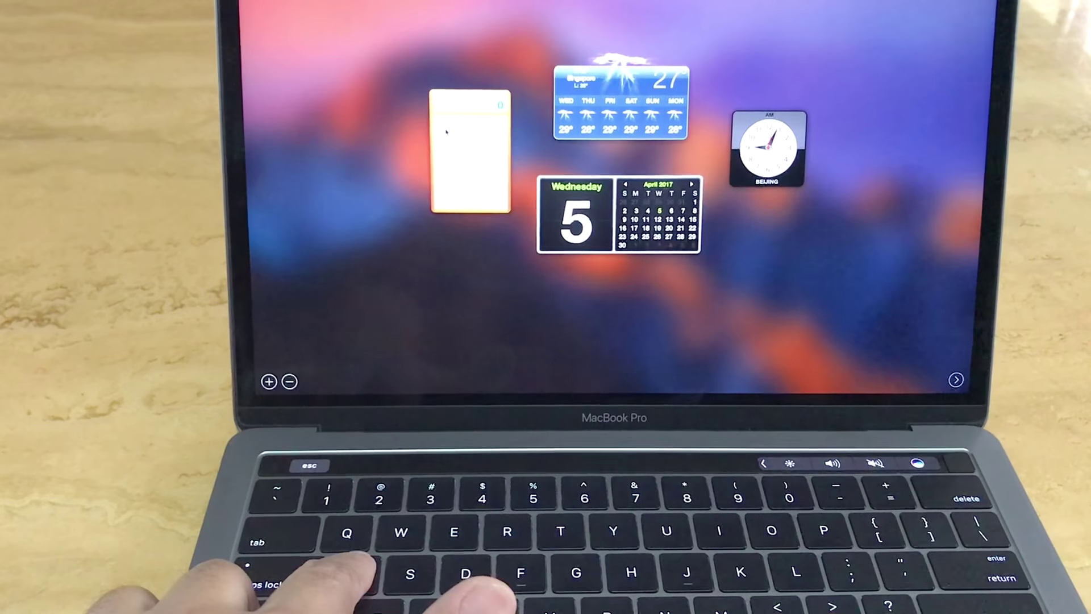
key(ctrl+Right)
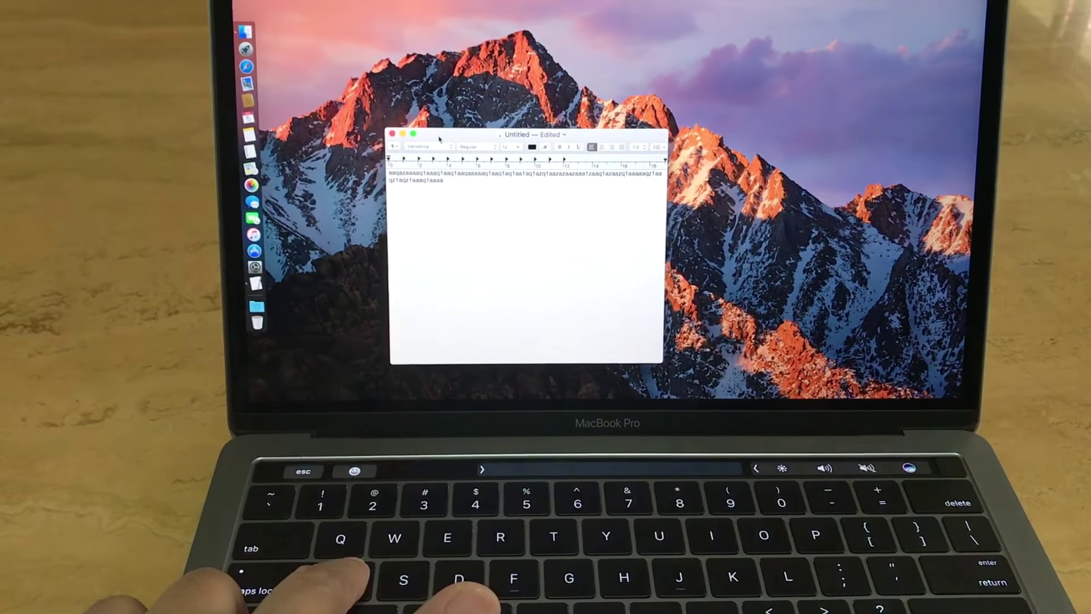
key(a)
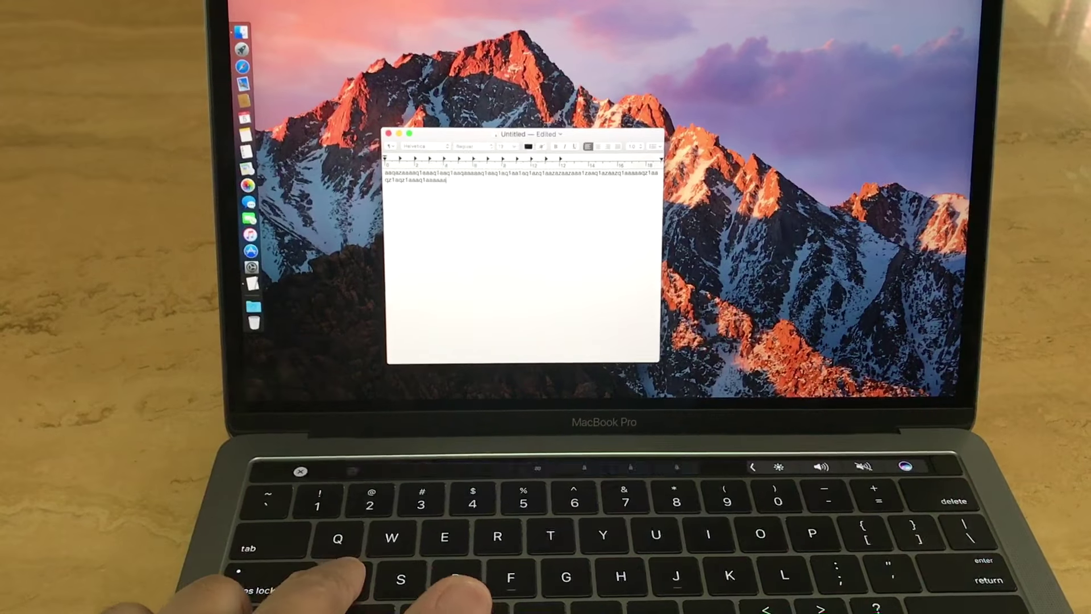
key(ctrl+Left)
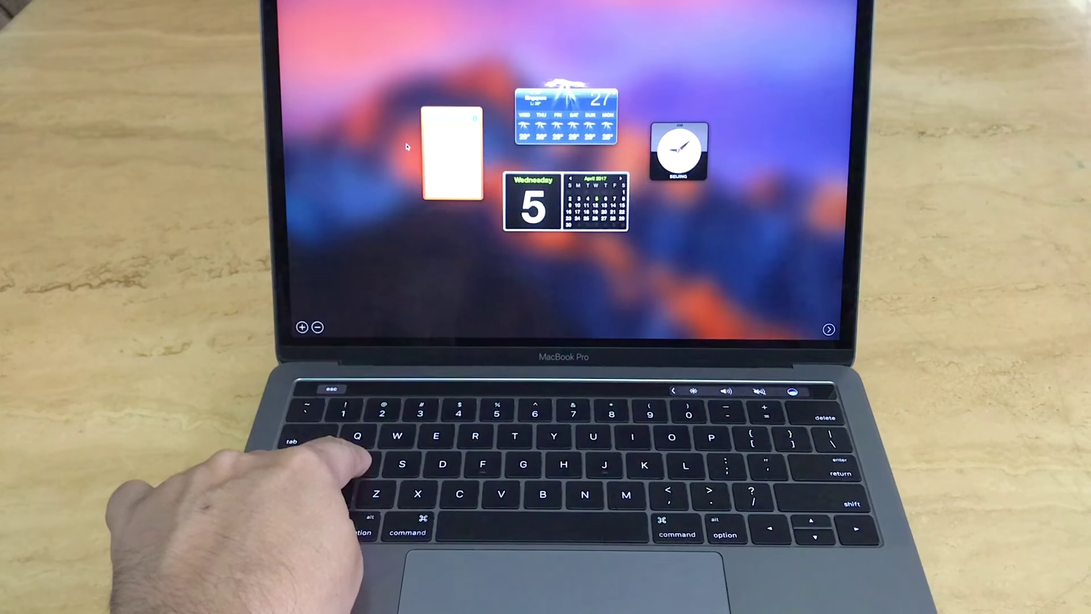
key(F12)
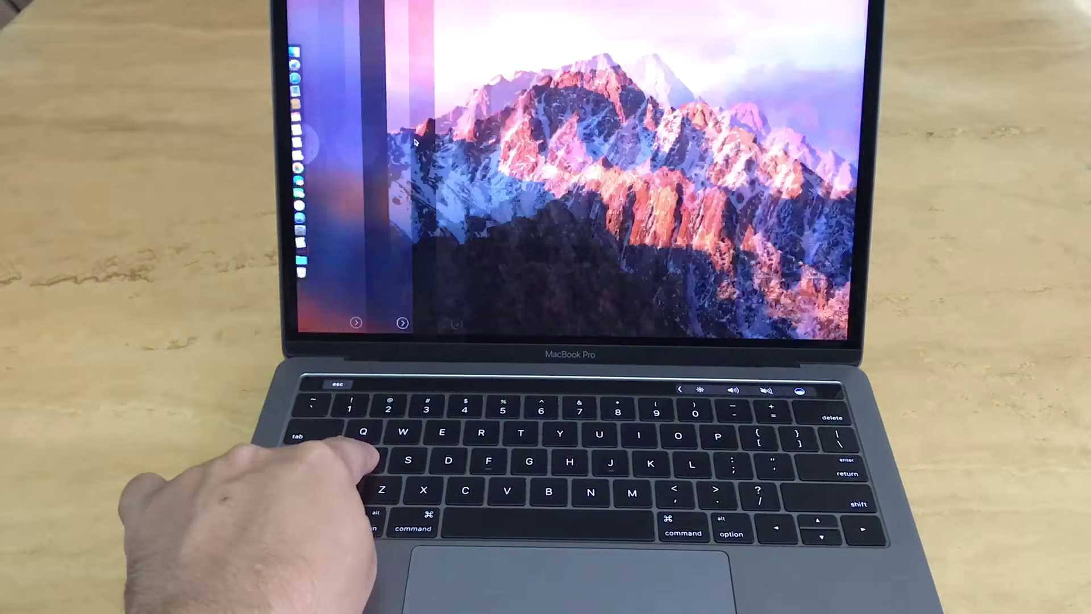
Toggle Dashboard on and off repeatedly with the faulty key, ending with its widgets showing.
key(F12)
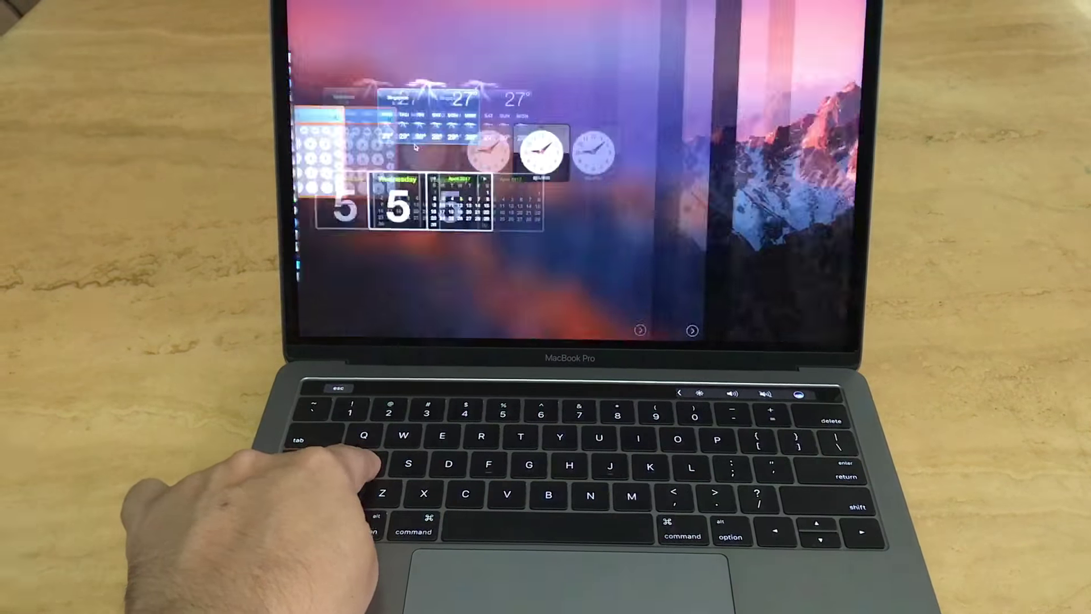
key(F12)
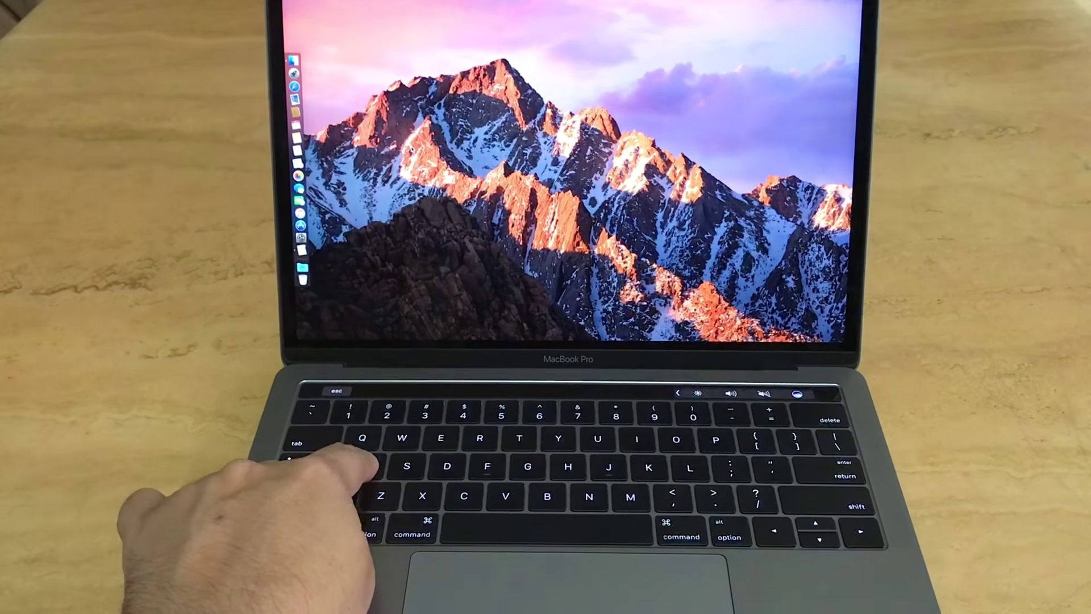
key(F12)
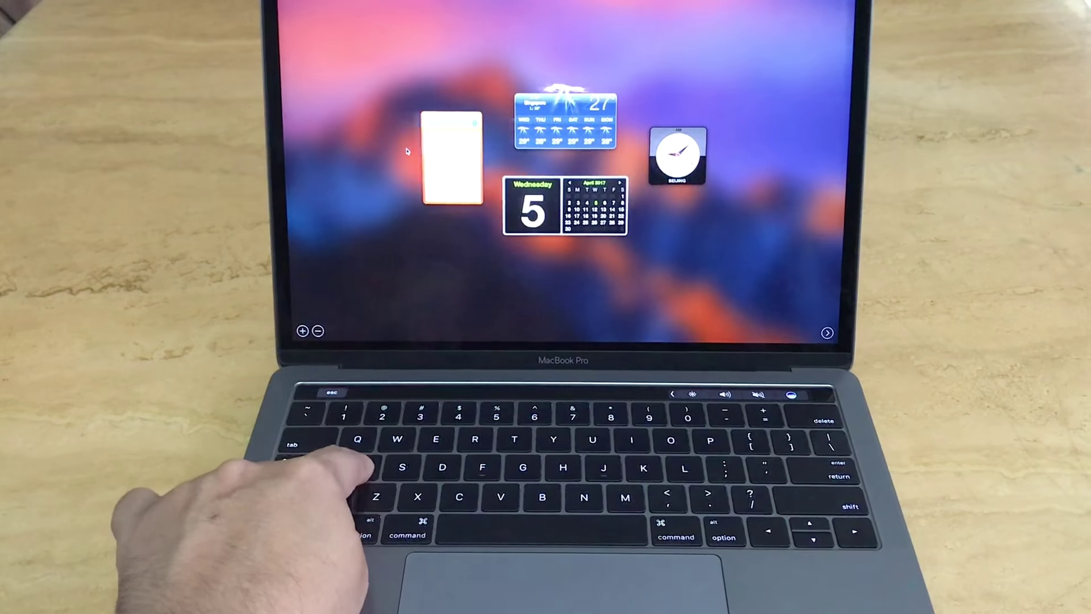
key(F12)
key(F12)
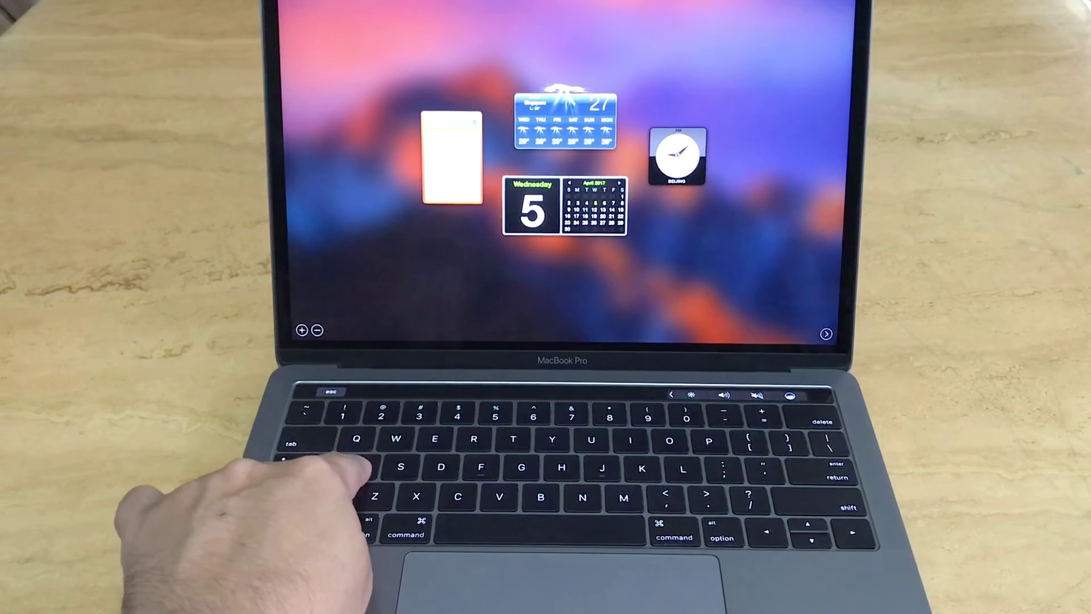
key(F12)
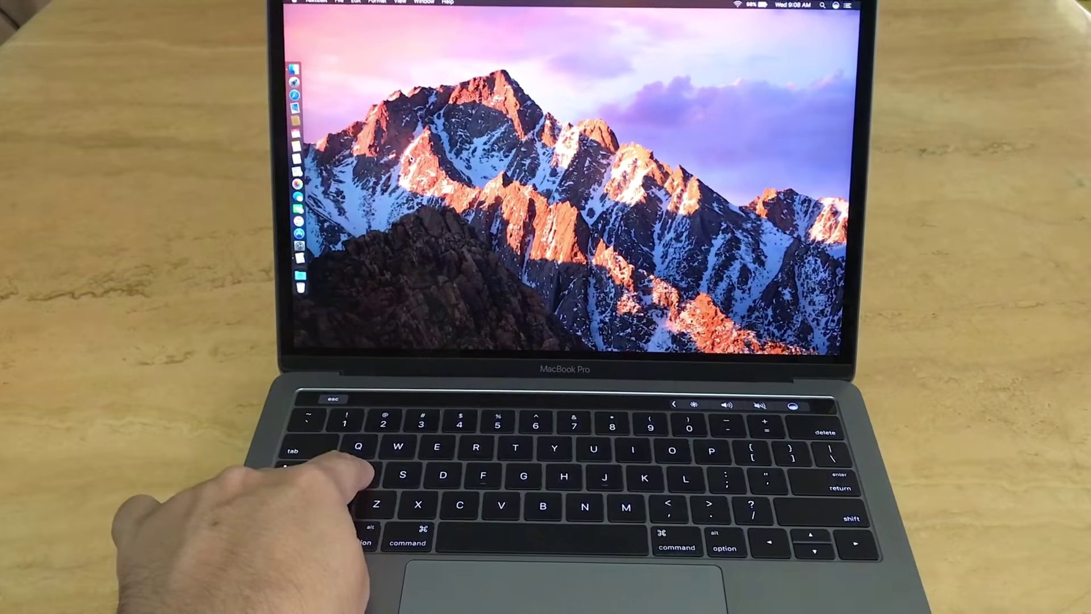
key(F12)
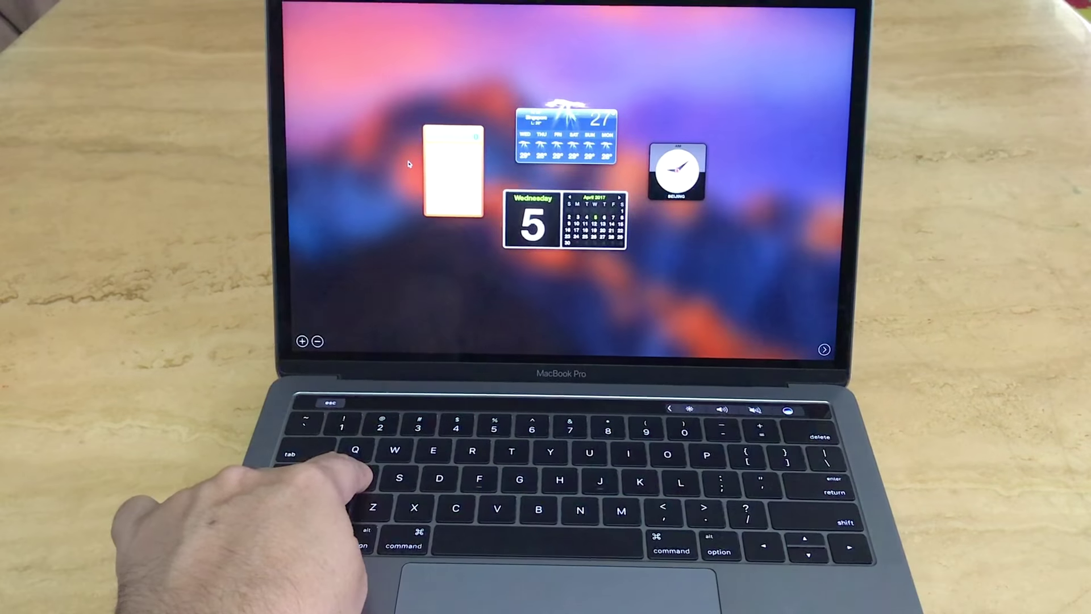
key(F12)
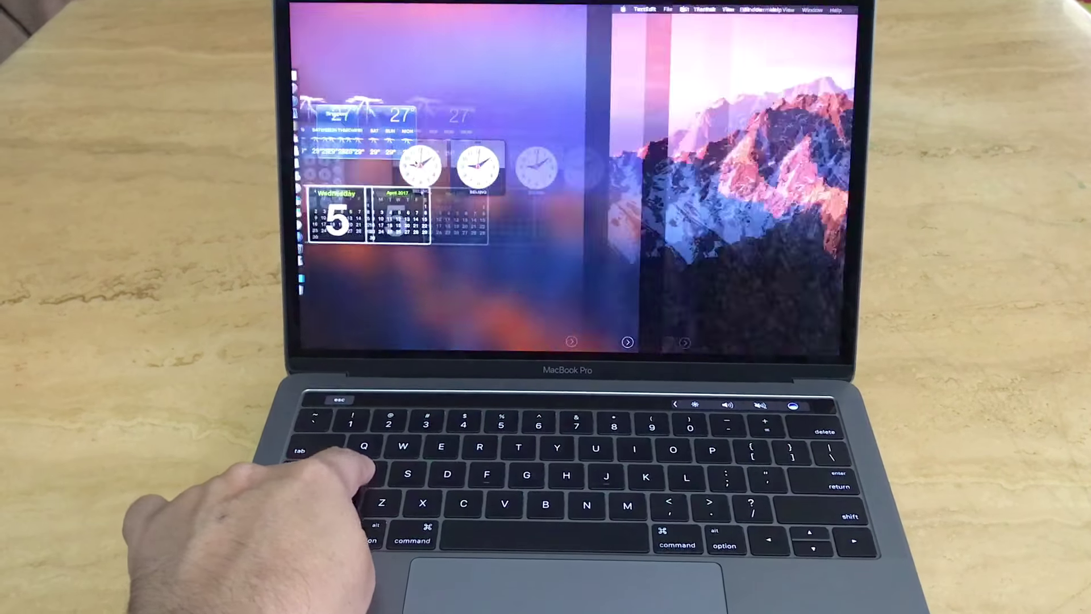
key(F12)
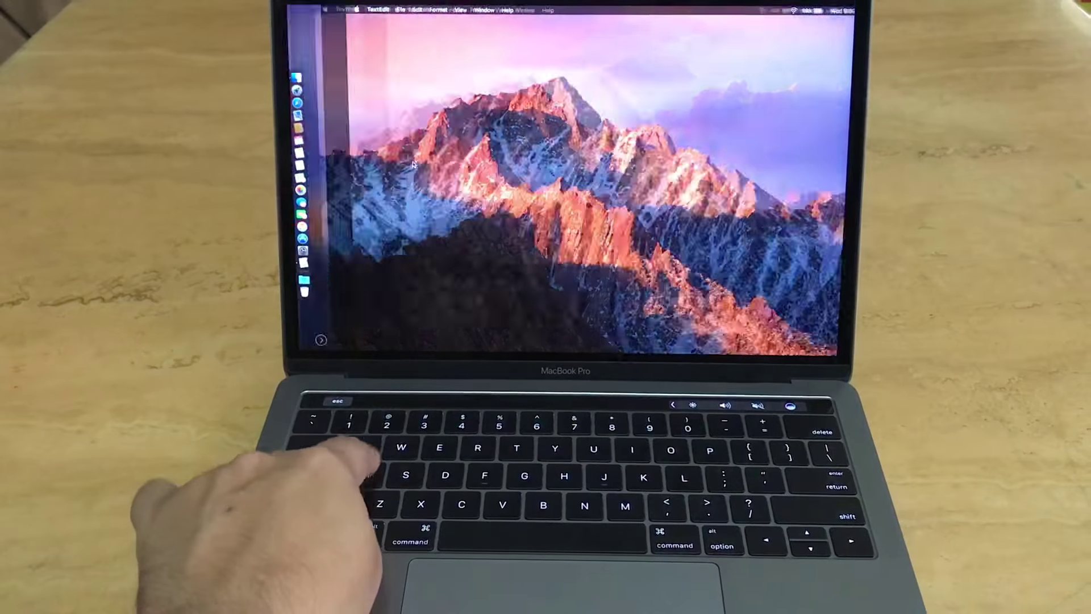
key(F12)
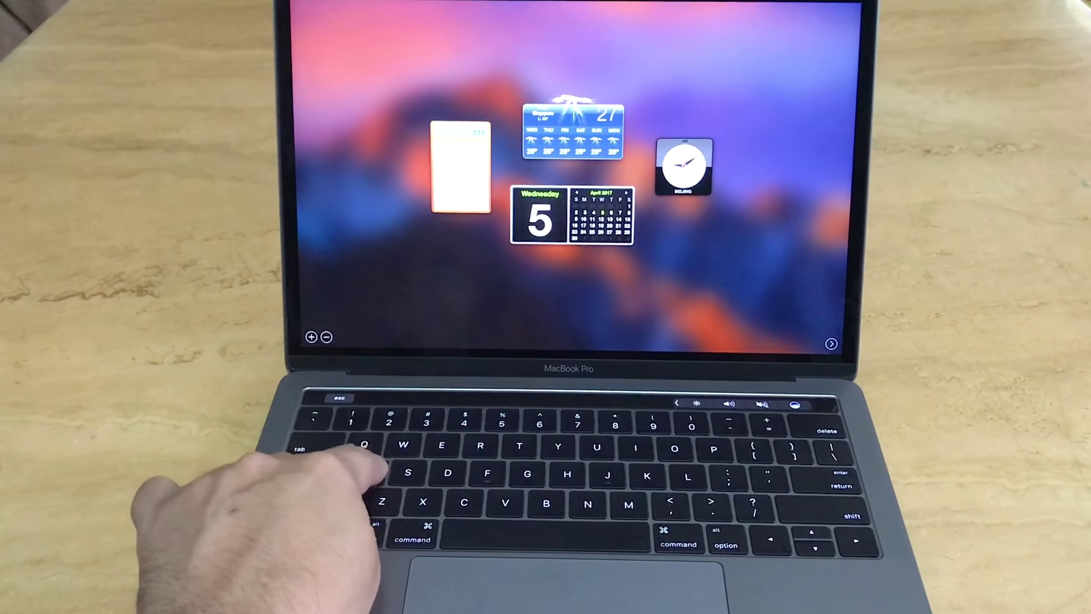